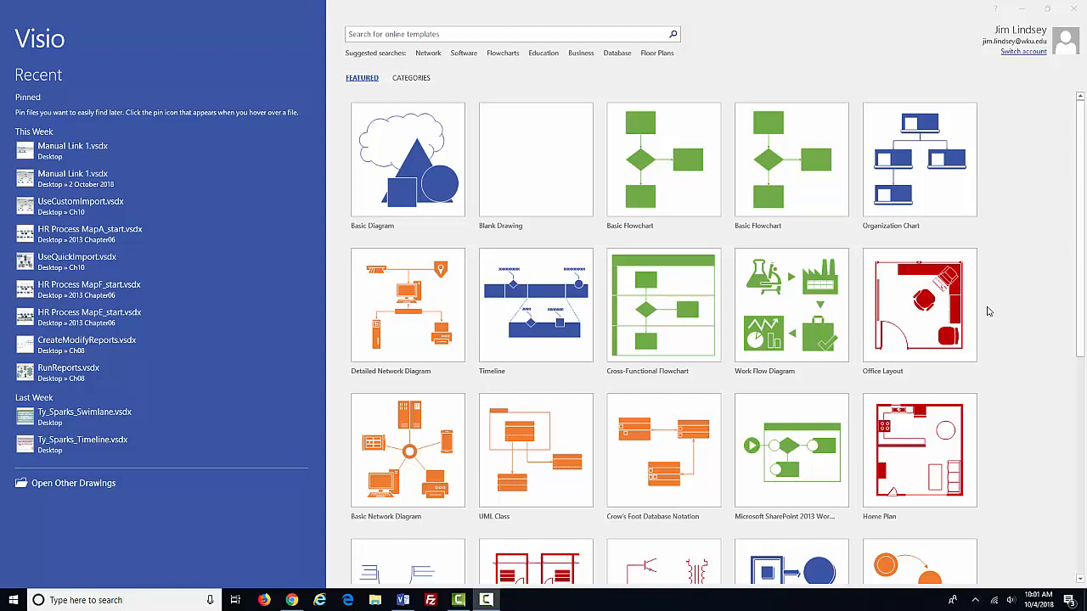
# Create a new drawing from the Basic Flowchart template in the Flowchart category, using US Units
pyautogui.click(428, 77)
pyautogui.click(410, 78)
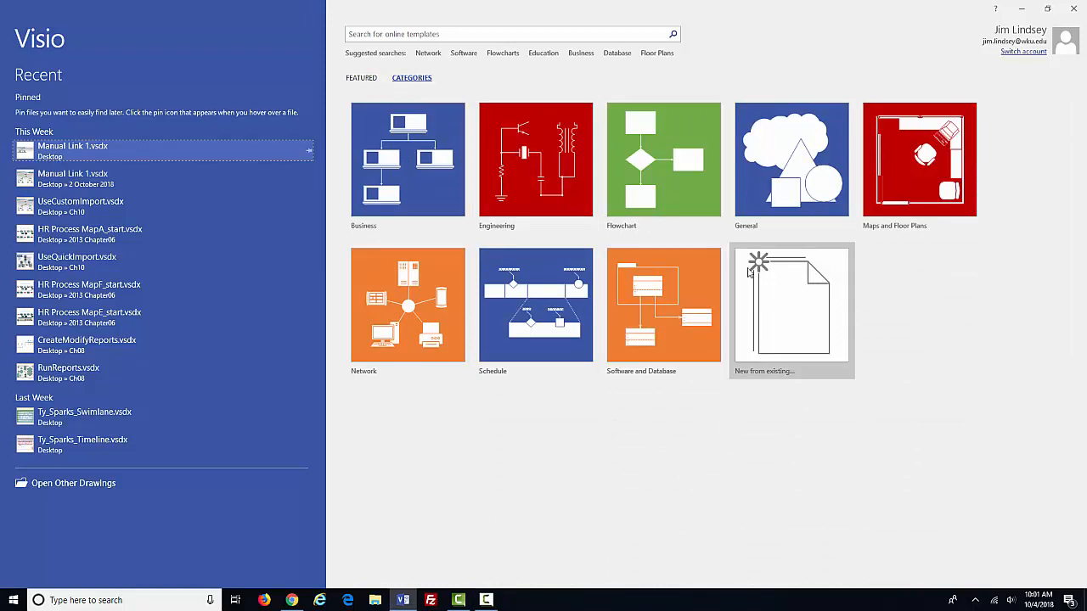
pyautogui.click(667, 196)
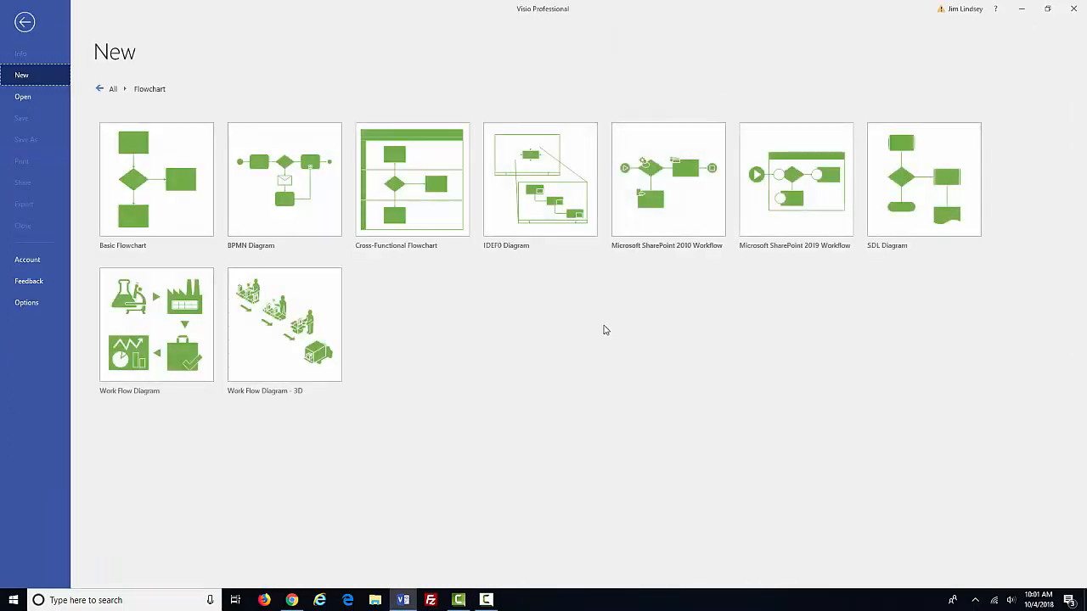
pyautogui.click(160, 209)
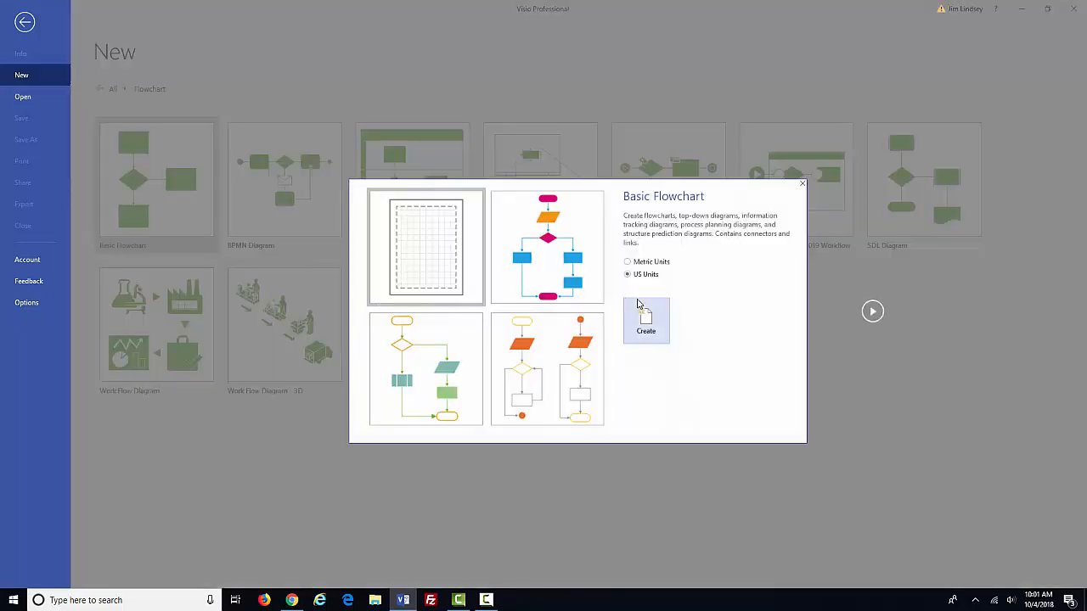
pyautogui.click(645, 319)
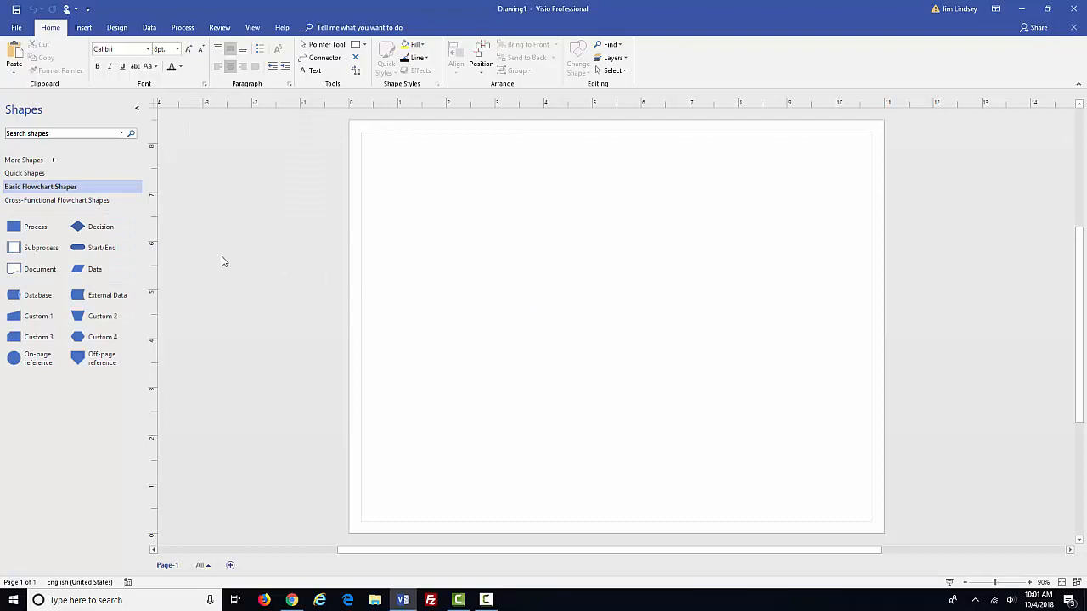
# Build a horizontal connected chain on the page: Start/End, Process, Decision, Process and a final Start/End shape
pyautogui.moveTo(102, 247); pyautogui.dragTo(447, 257)
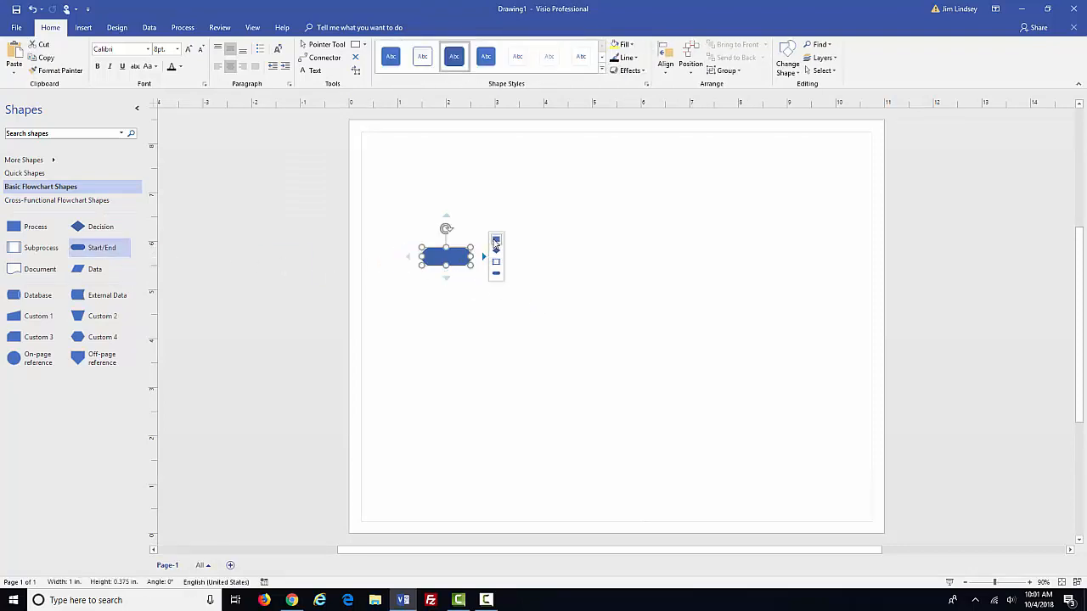
pyautogui.click(495, 242)
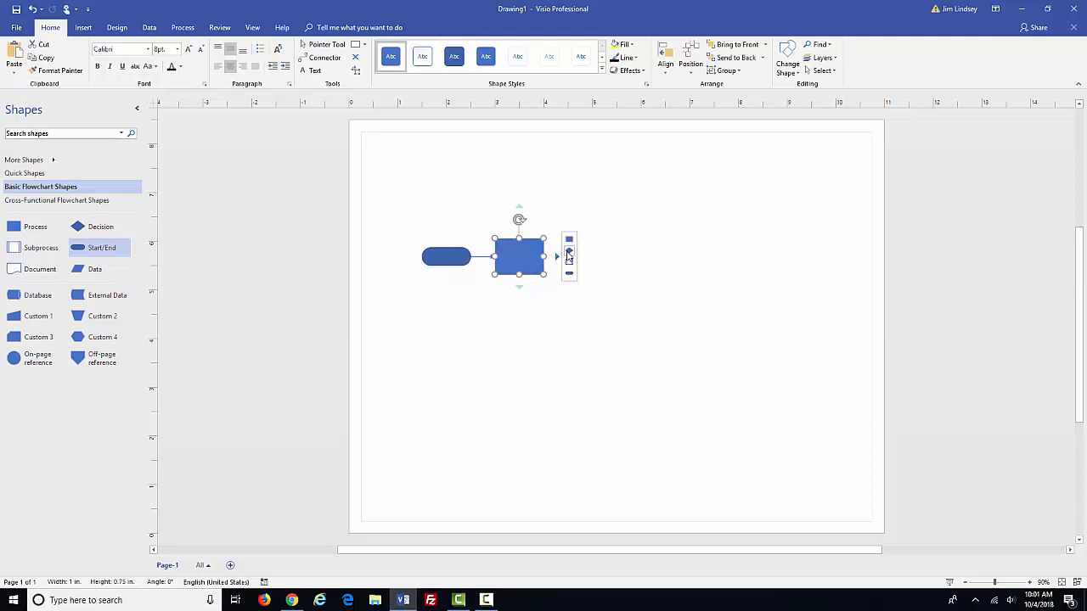
pyautogui.click(569, 253)
pyautogui.moveTo(629, 257)
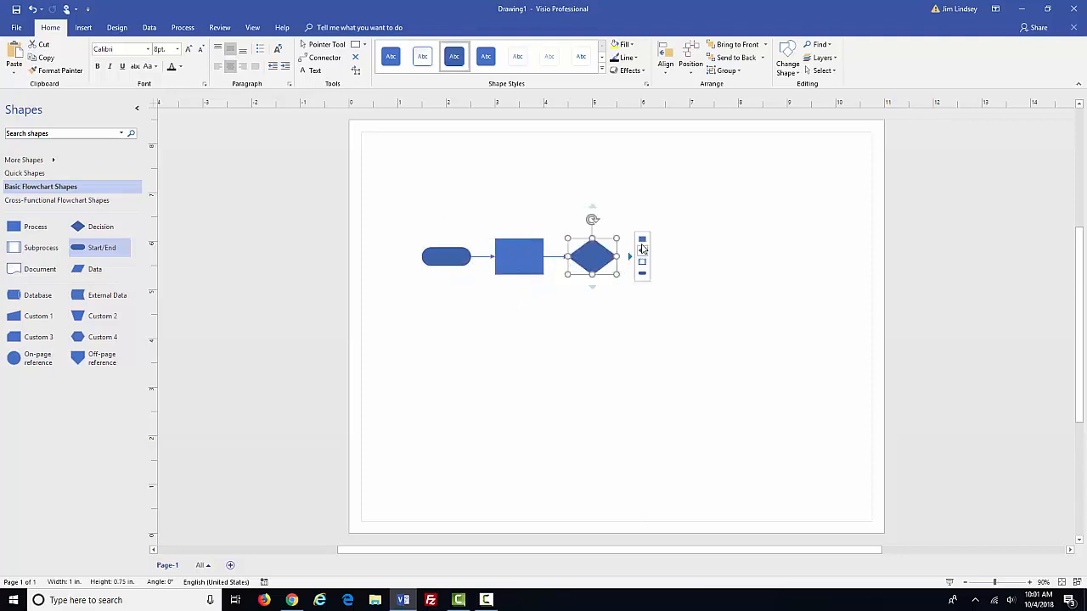
pyautogui.click(642, 239)
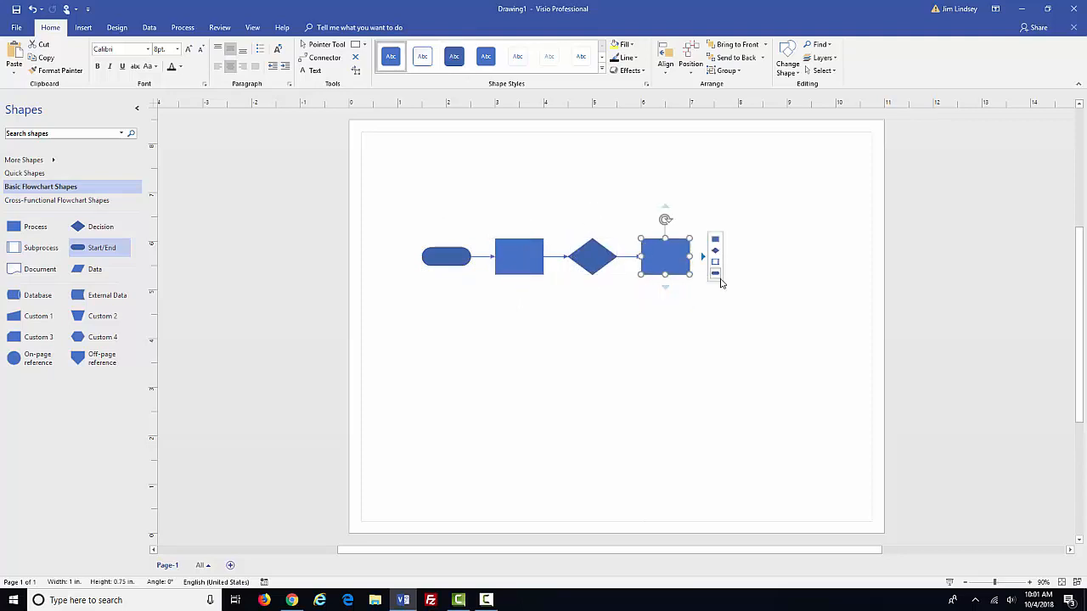
pyautogui.click(716, 274)
# Add a connected Process shape below the Decision and draw a connector from its left side to the bottom of the first Process
pyautogui.moveTo(592, 286)
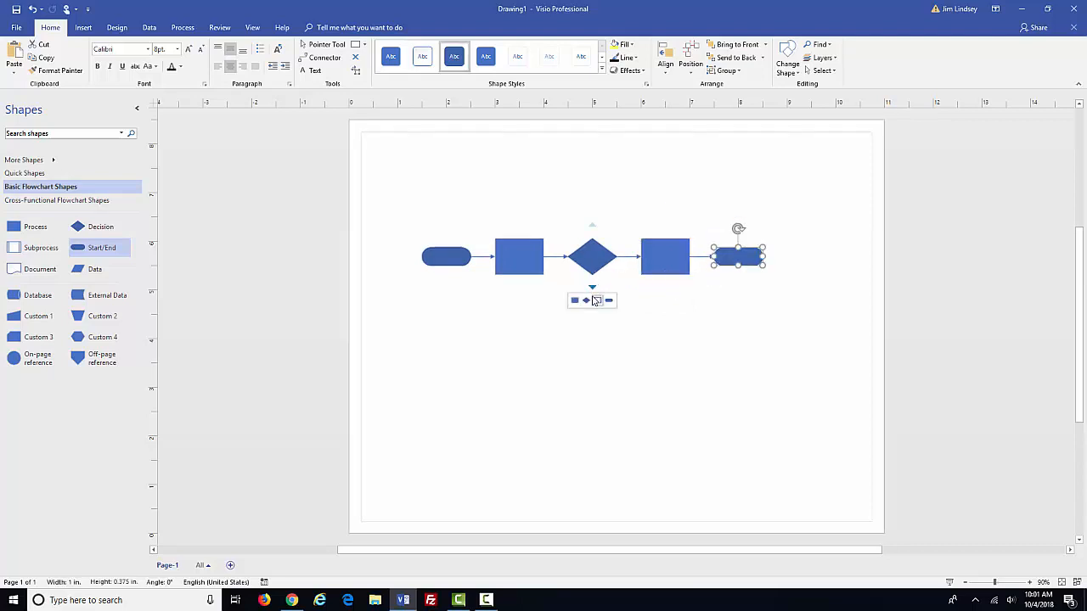
pyautogui.click(574, 300)
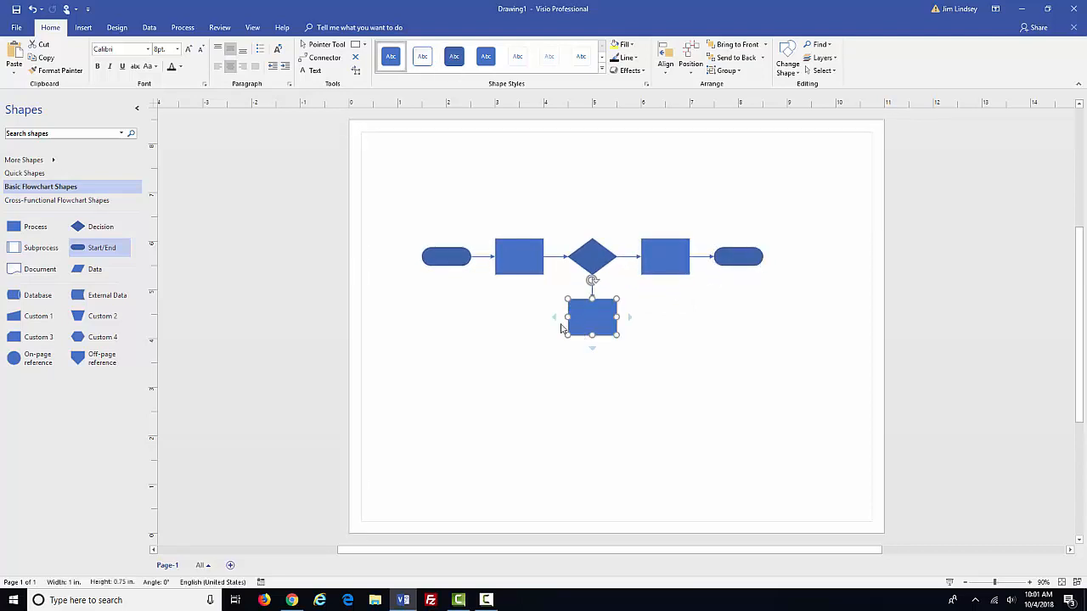
pyautogui.click(334, 60)
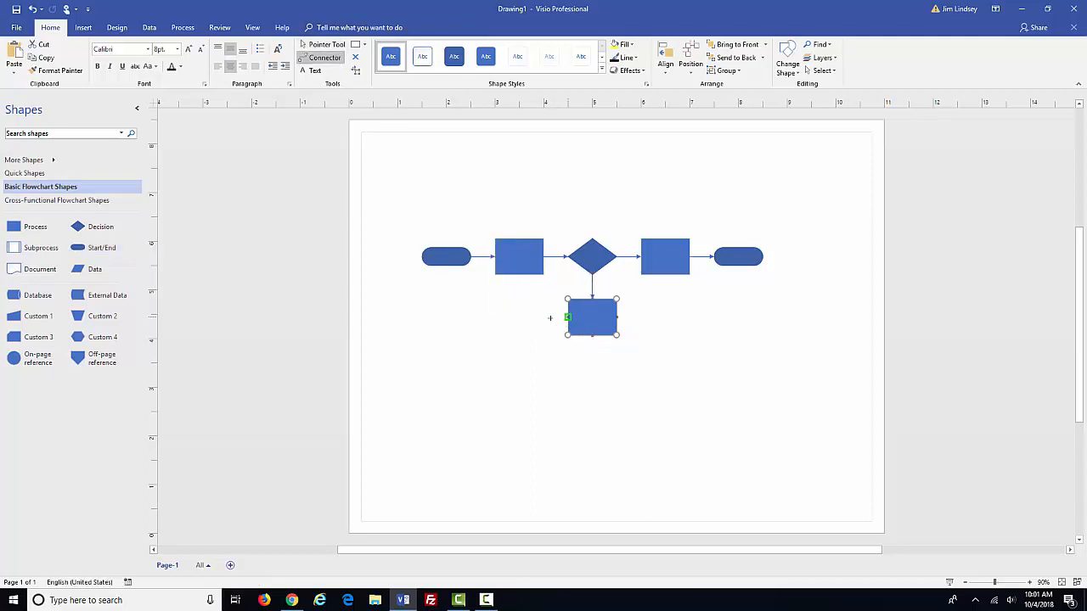
pyautogui.moveTo(550, 317); pyautogui.dragTo(518, 275)
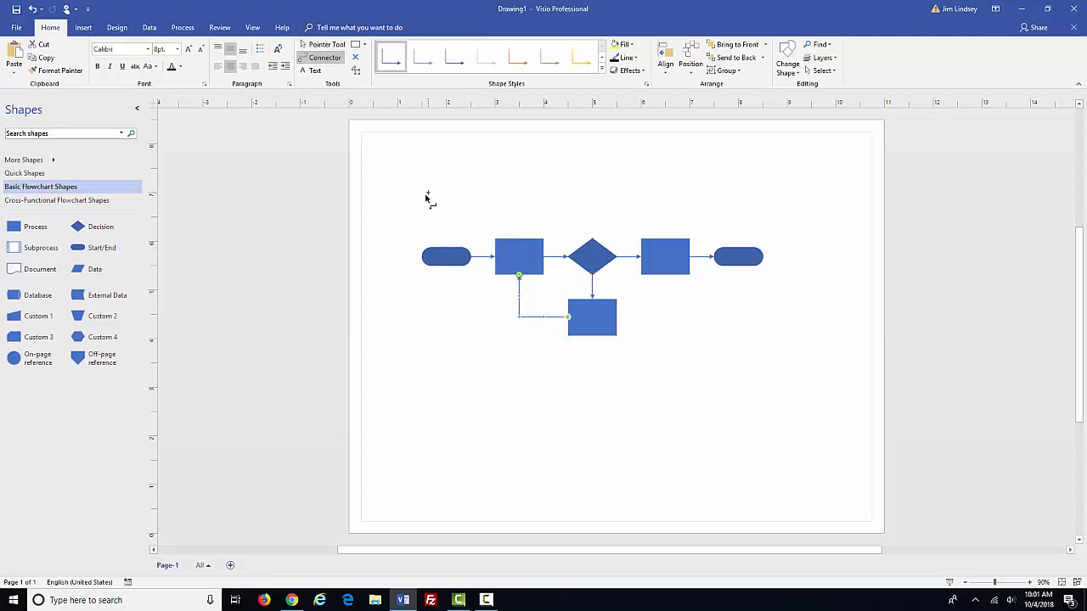
pyautogui.click(316, 44)
pyautogui.moveTo(518, 231)
pyautogui.click(511, 213)
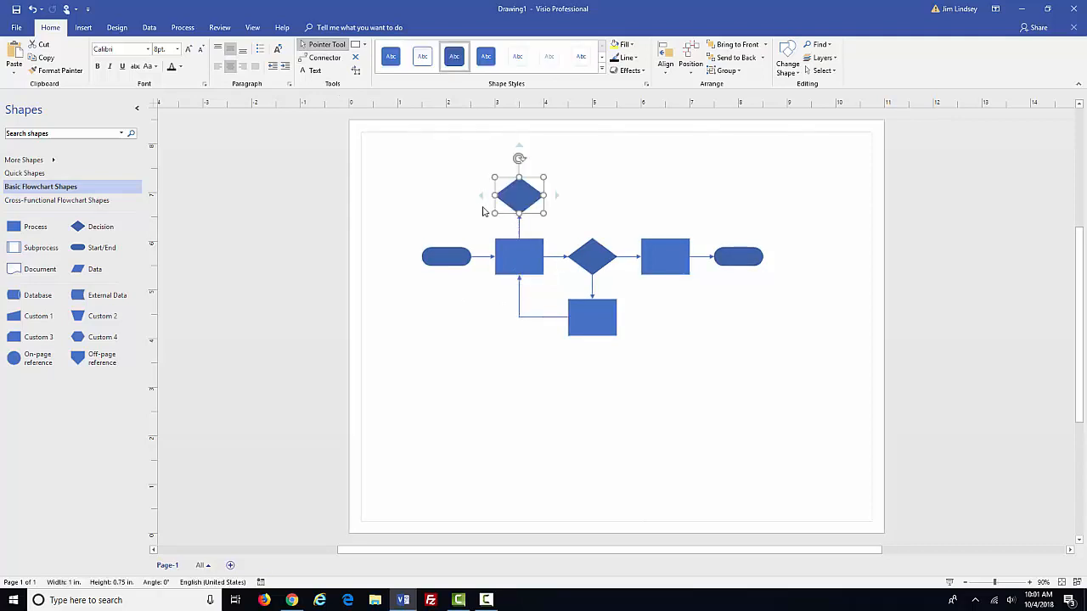
pyautogui.press('Delete')
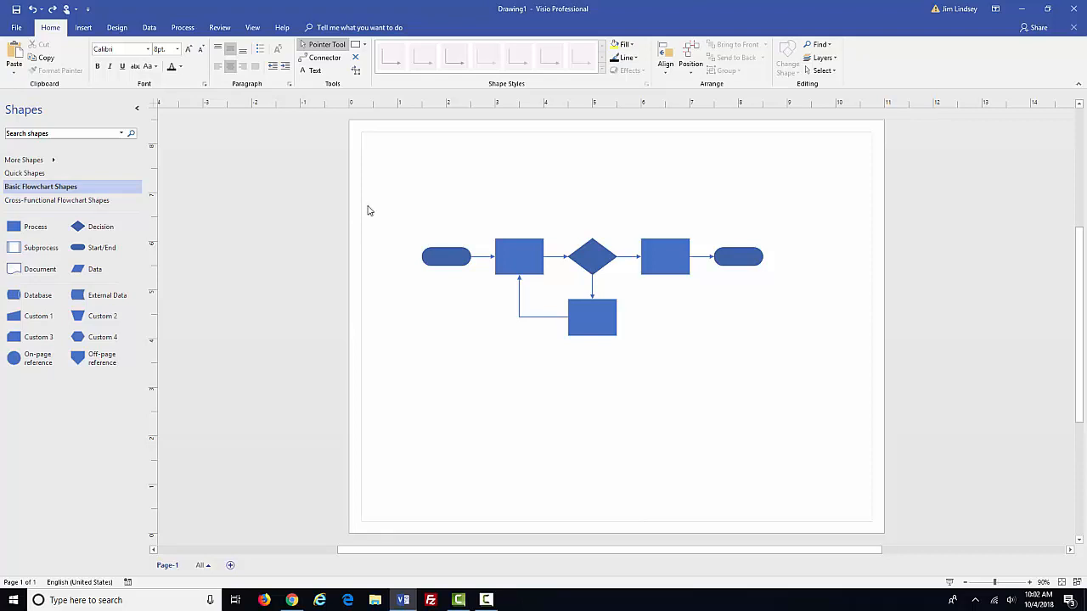
# Open the shape reports for the drawing and run the Flowchart report
pyautogui.click(220, 27)
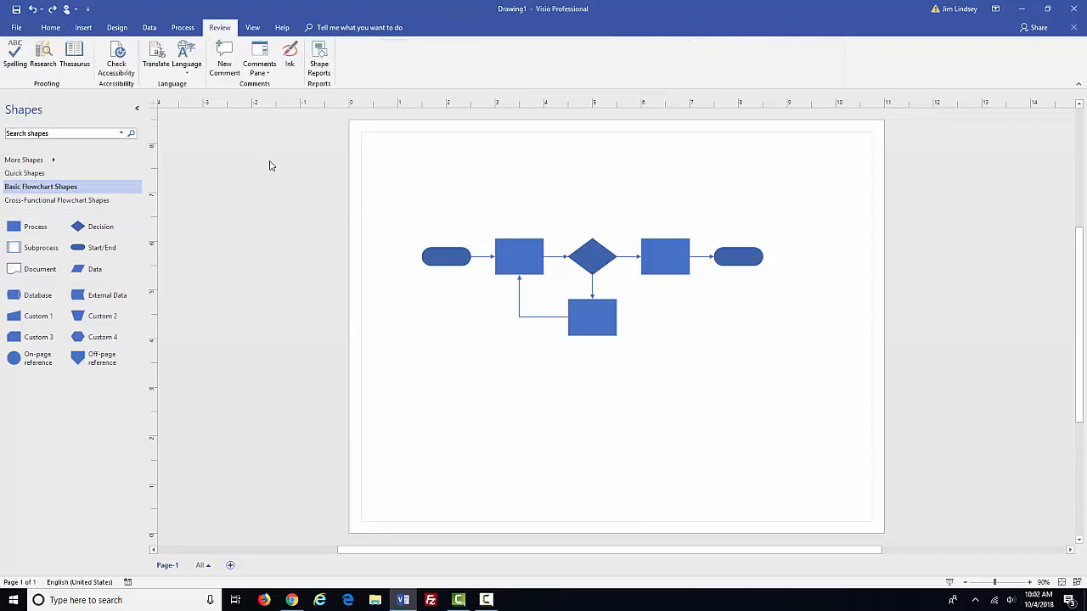
pyautogui.click(320, 61)
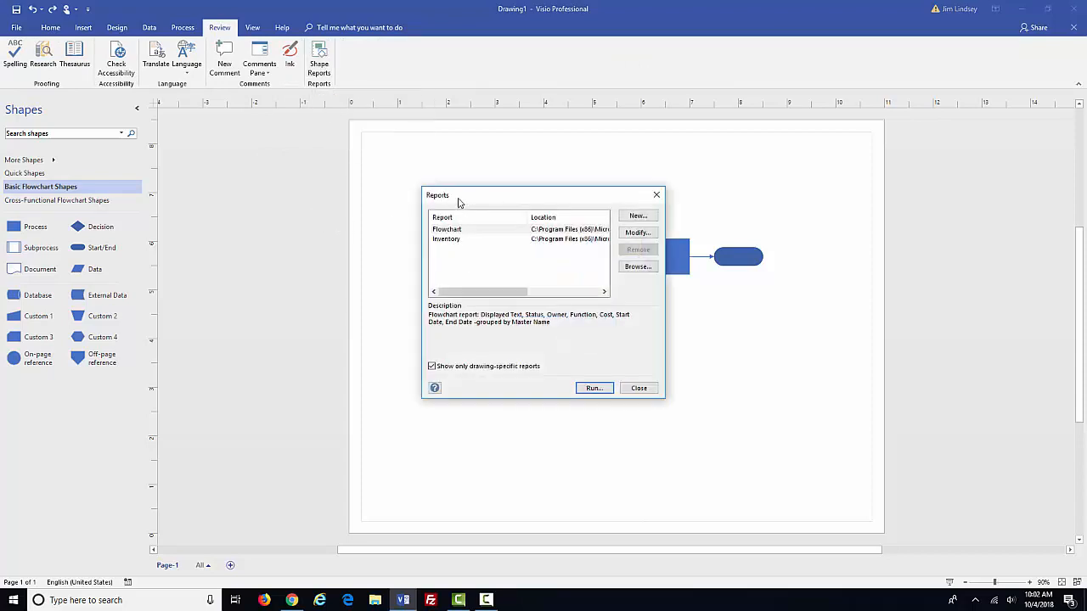
pyautogui.moveTo(459, 202); pyautogui.dragTo(243, 190)
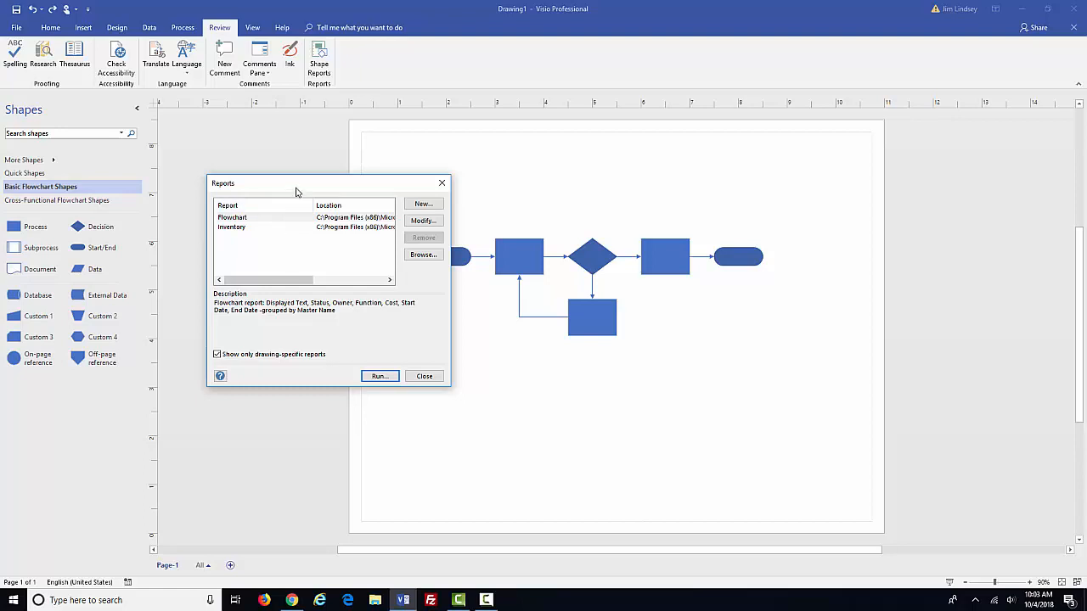
pyautogui.moveTo(299, 187); pyautogui.dragTo(847, 310)
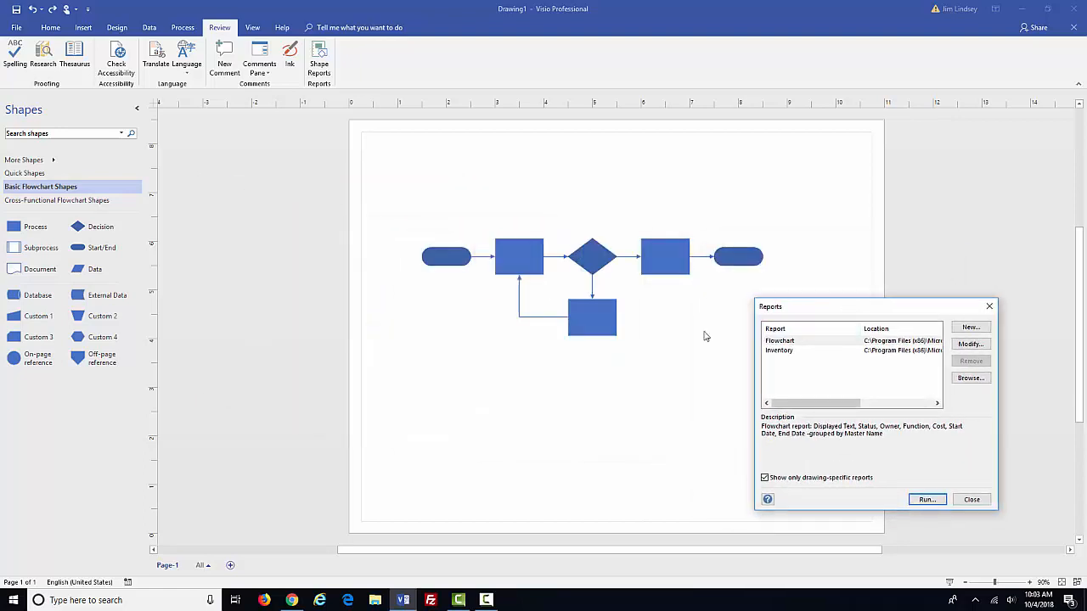
pyautogui.click(819, 344)
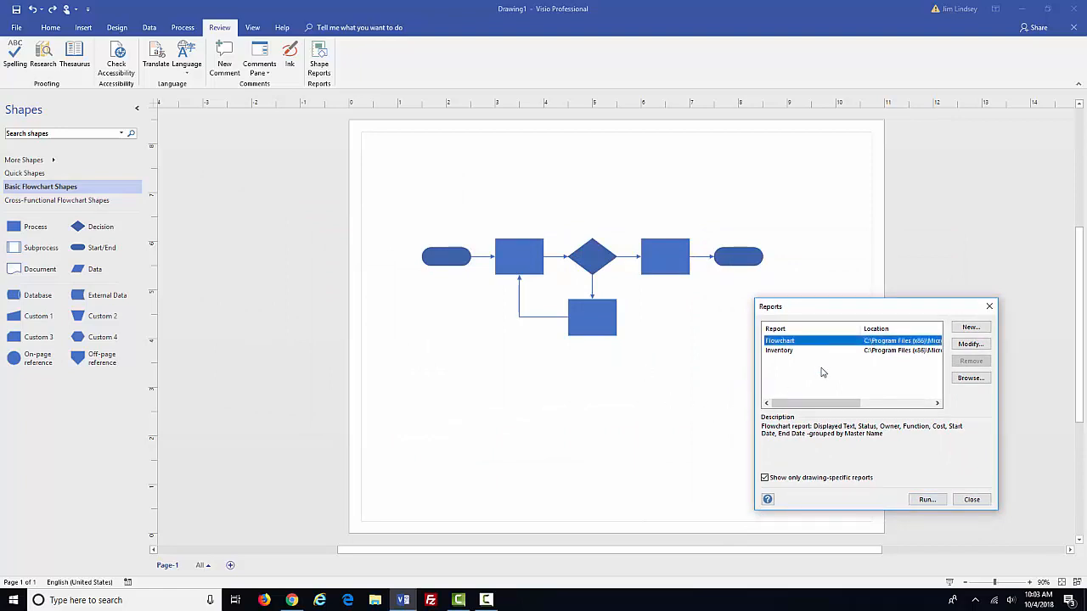
pyautogui.click(924, 500)
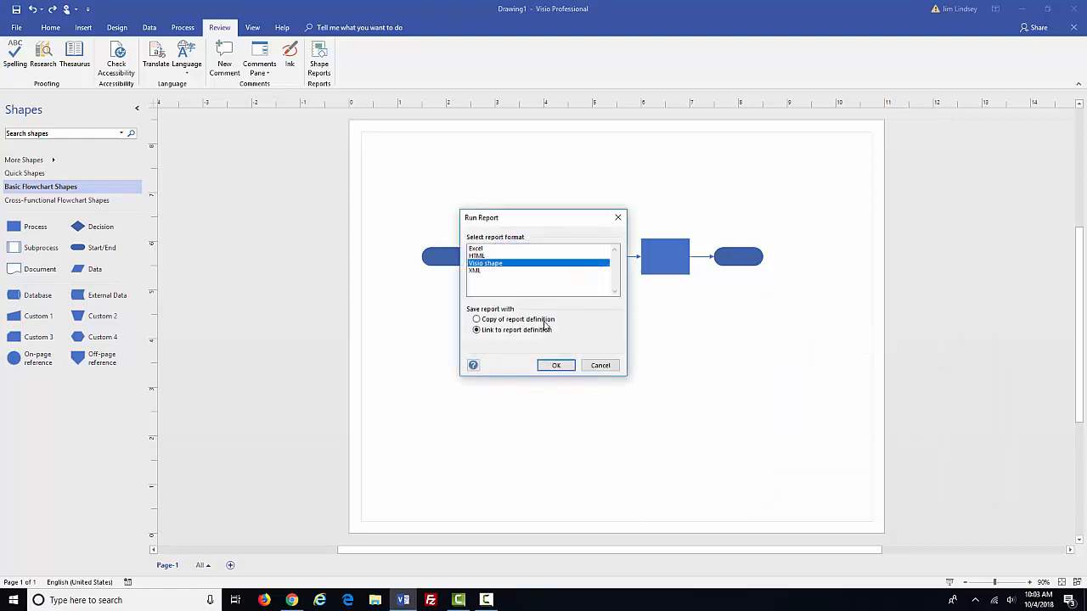
# Output the report as a Visio shape linked to its report definition and place the table beneath the flowchart
pyautogui.click(483, 249)
pyautogui.click(489, 264)
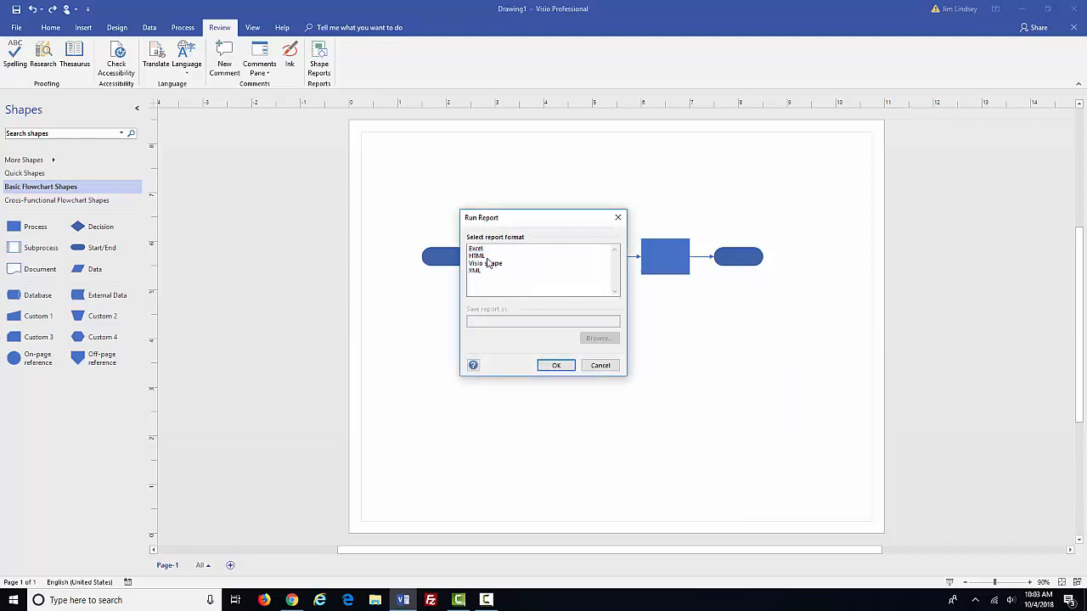
pyautogui.click(482, 271)
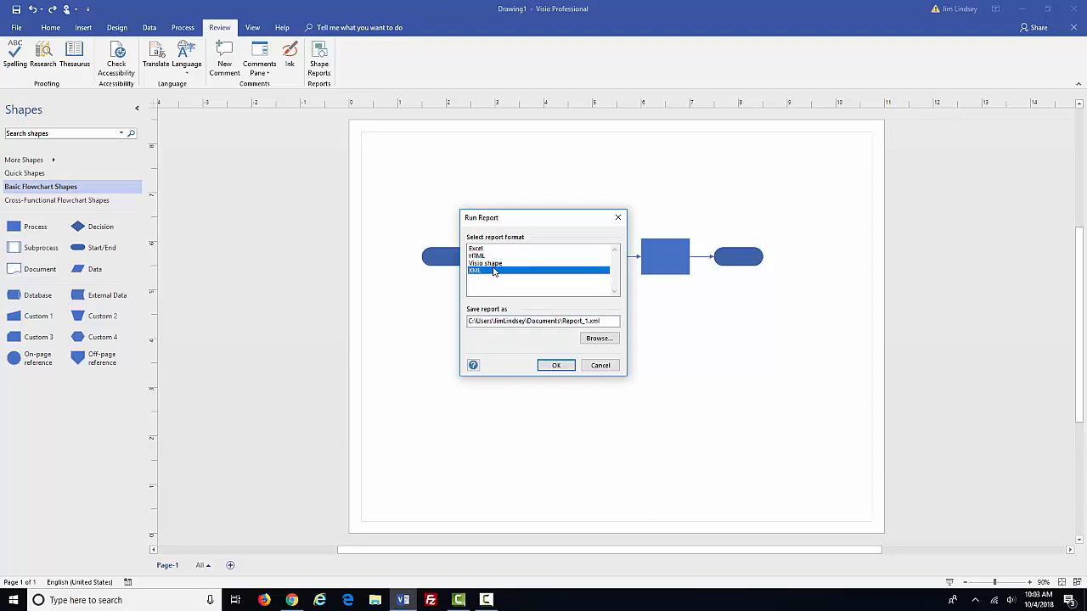
pyautogui.click(498, 265)
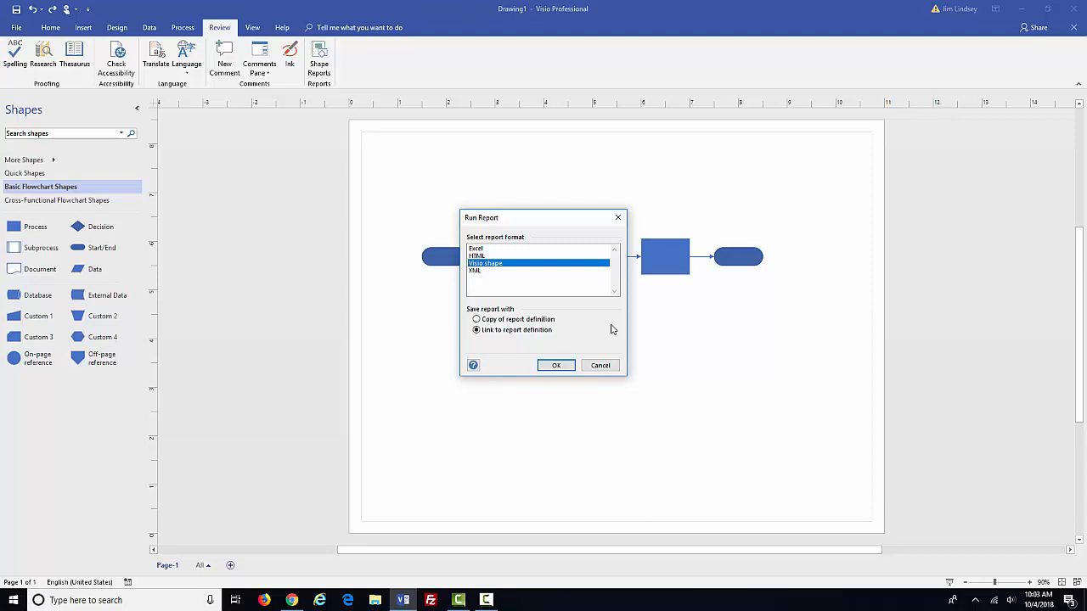
pyautogui.moveTo(583, 219); pyautogui.dragTo(343, 218)
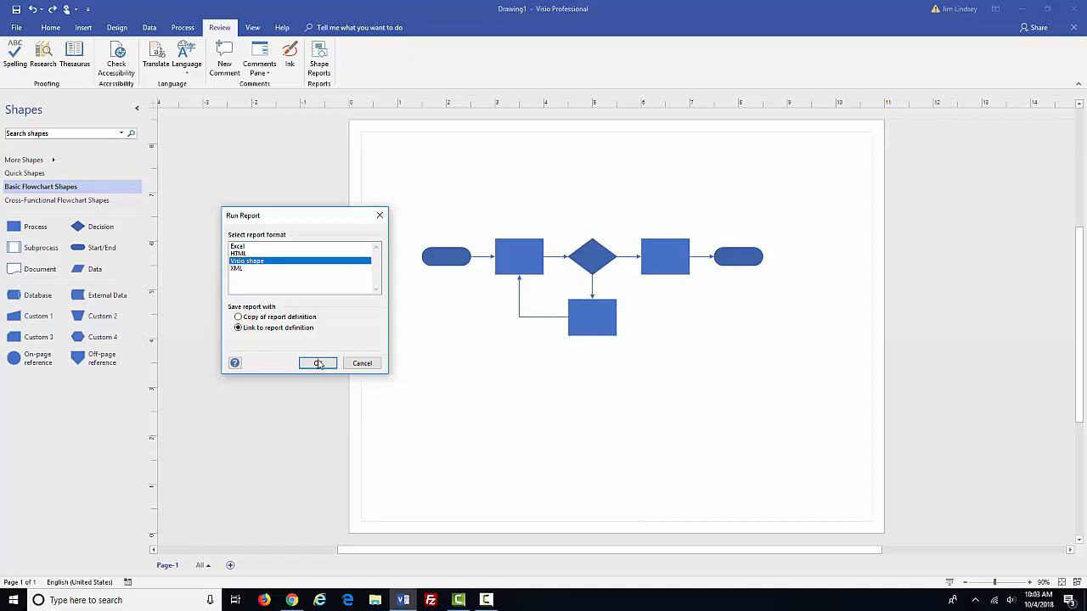
pyautogui.click(268, 247)
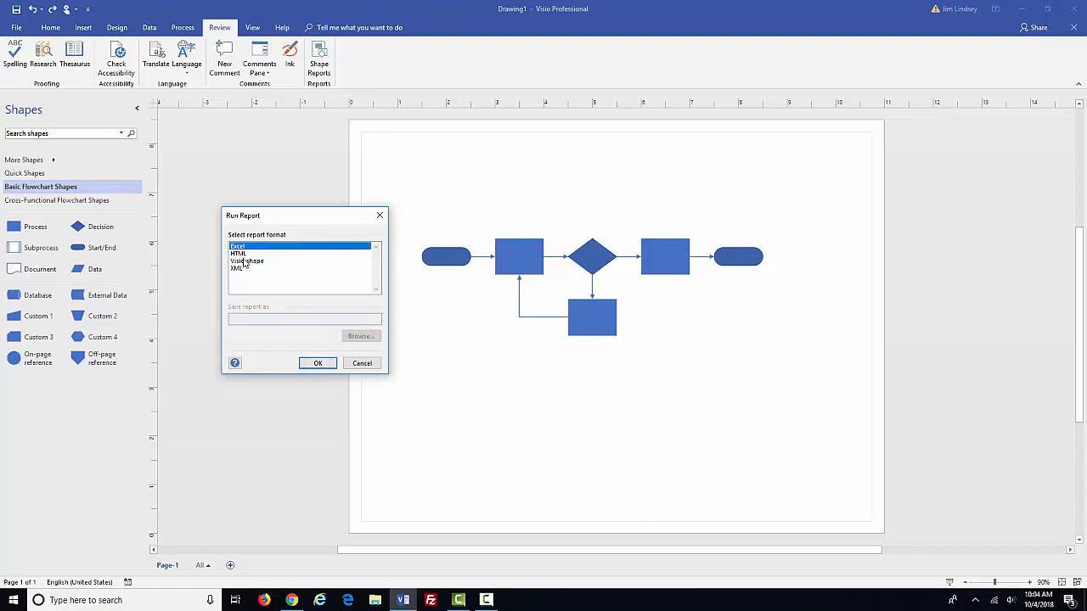
pyautogui.click(249, 262)
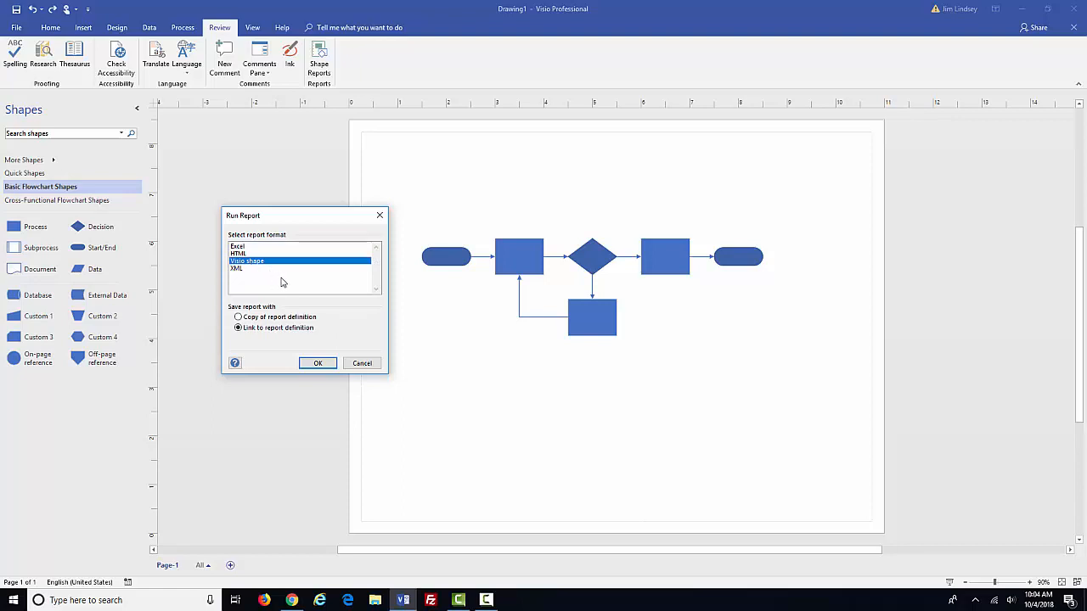
pyautogui.click(313, 363)
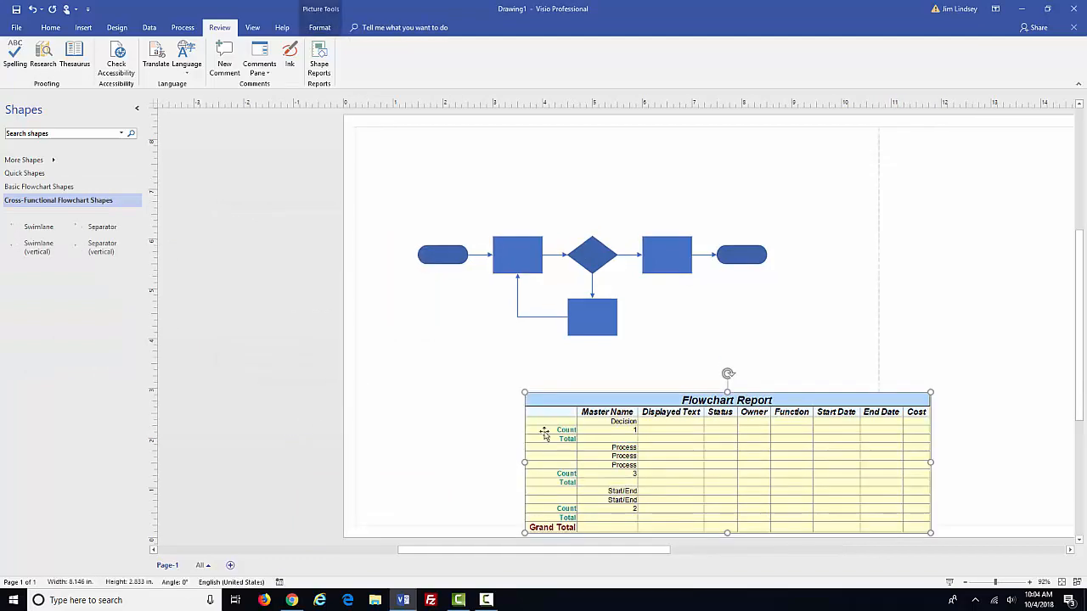
pyautogui.moveTo(594, 396); pyautogui.dragTo(514, 347)
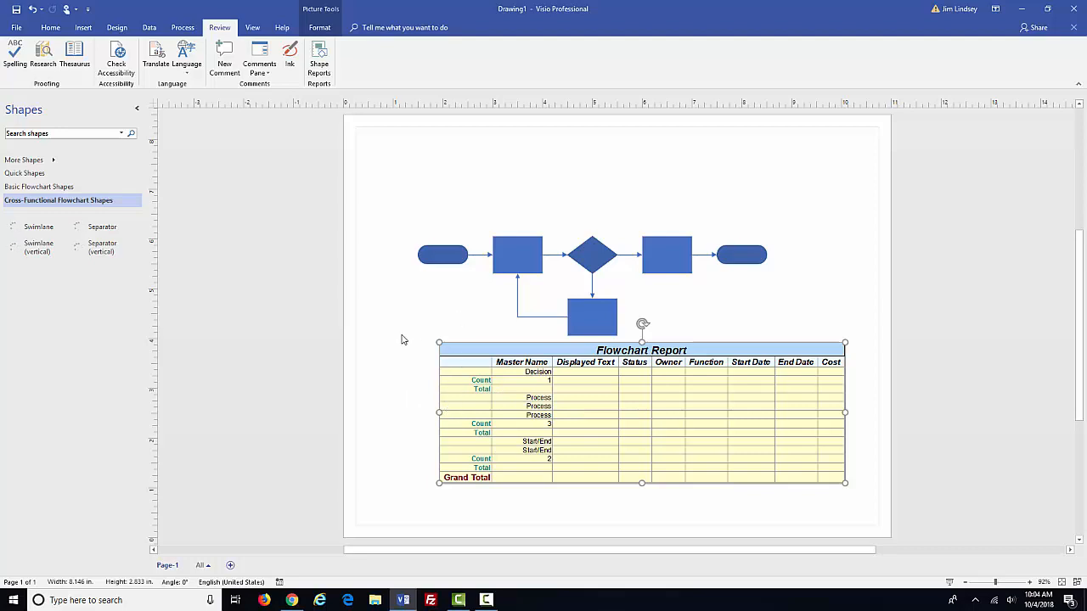
pyautogui.click(405, 366)
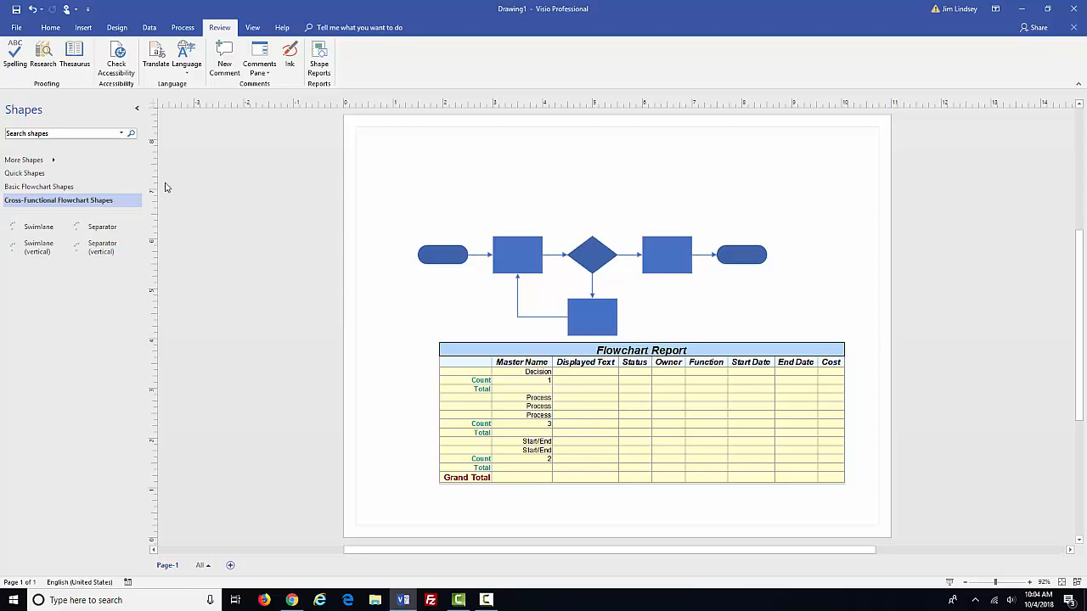
# Open the drawing Completed HR Process MapE_start.vsdx from the desktop and close its External Data window
pyautogui.click(1021, 9)
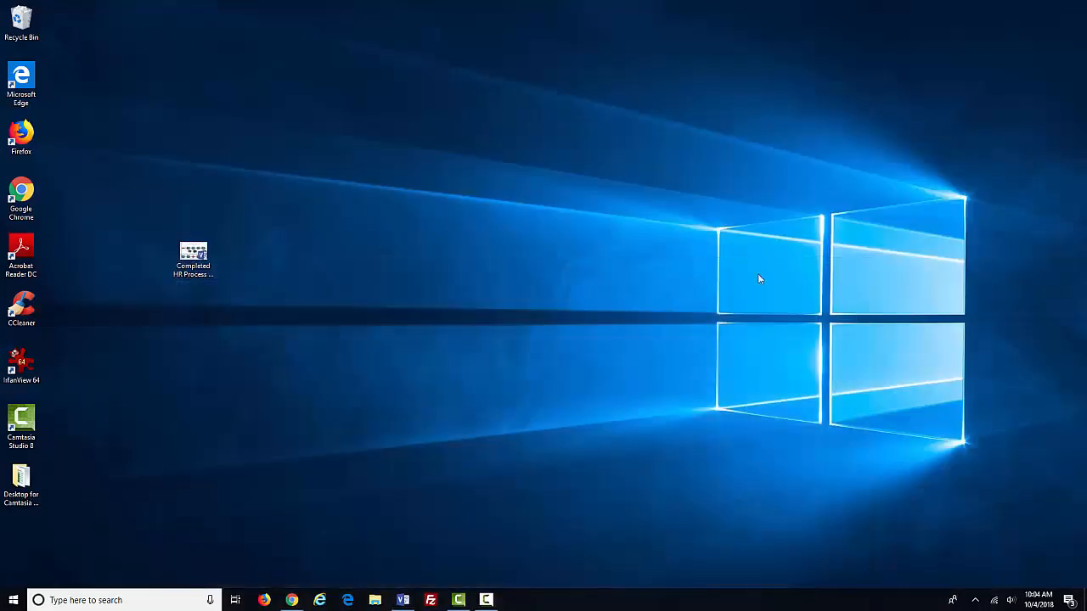
pyautogui.doubleClick(193, 259)
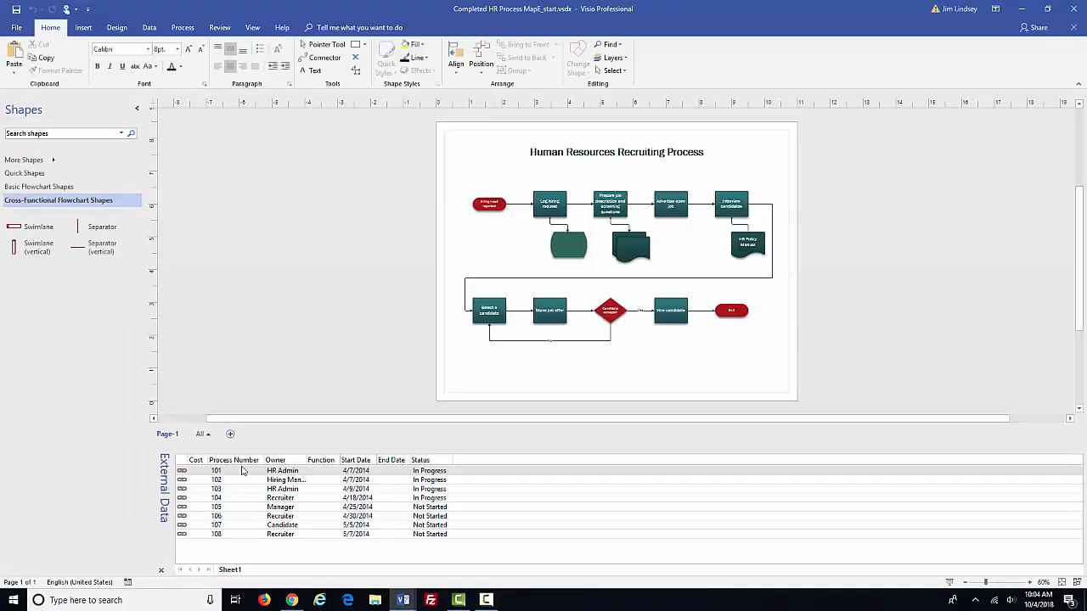
pyautogui.click(161, 569)
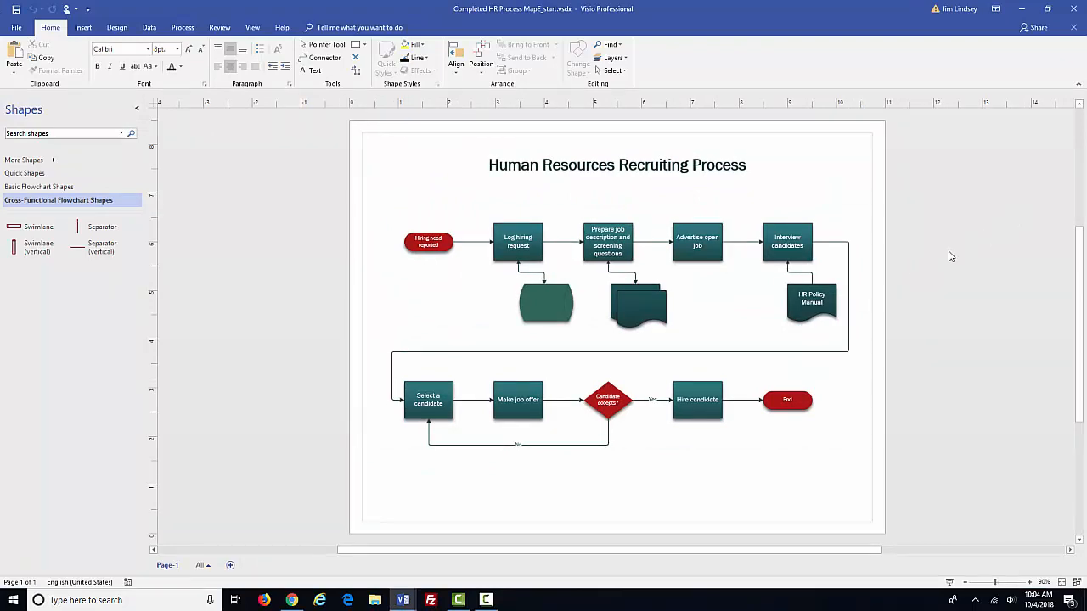
# Run the Custom HR Report from the drawing's shape reports, outputting it as a Visio shape linked to its report definition
pyautogui.click(219, 27)
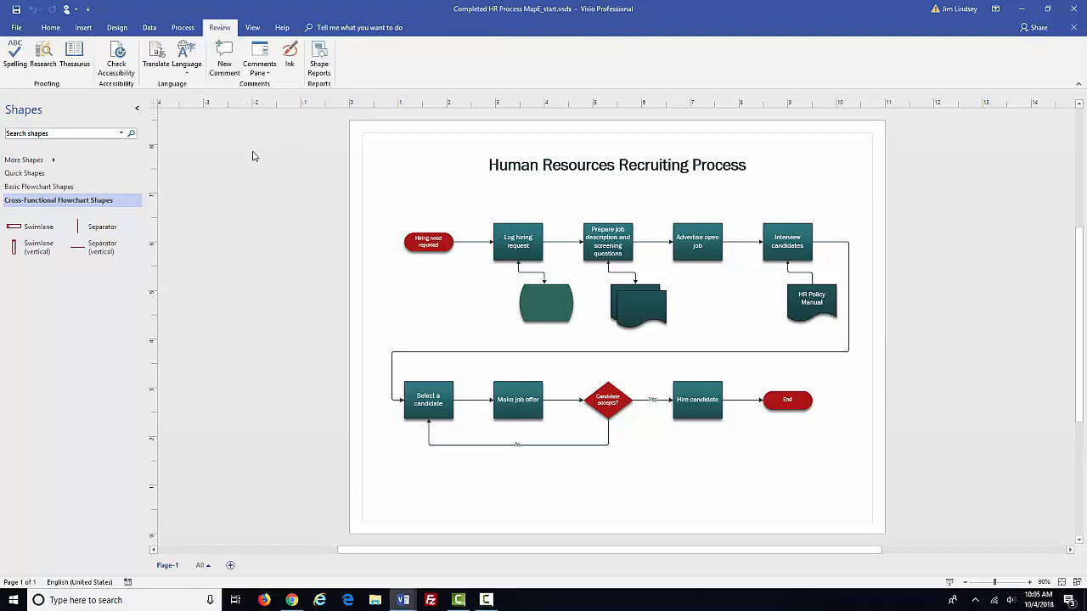
pyautogui.click(319, 59)
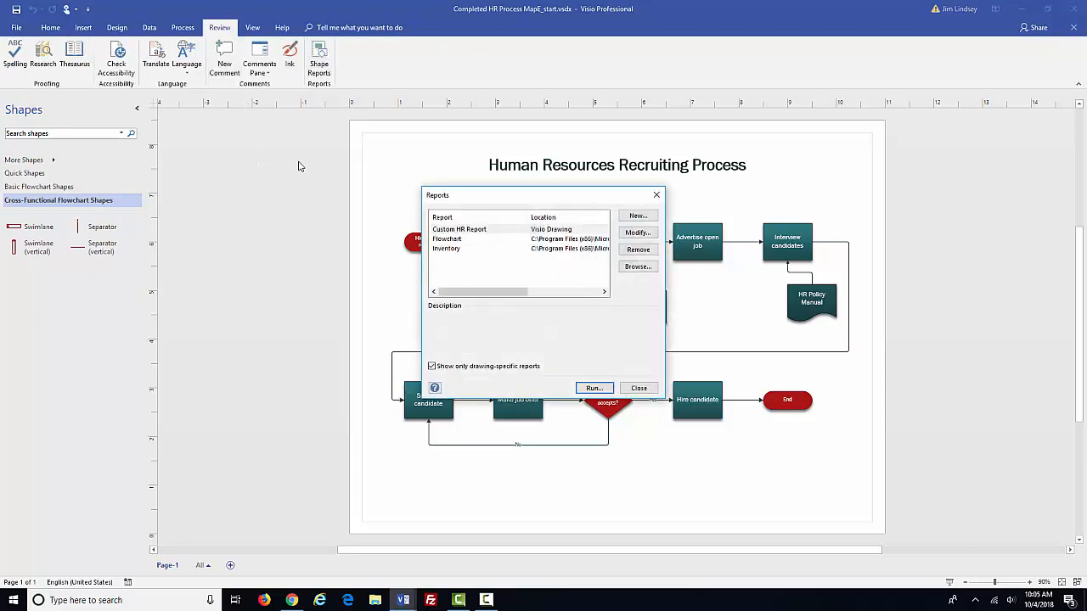
pyautogui.click(461, 231)
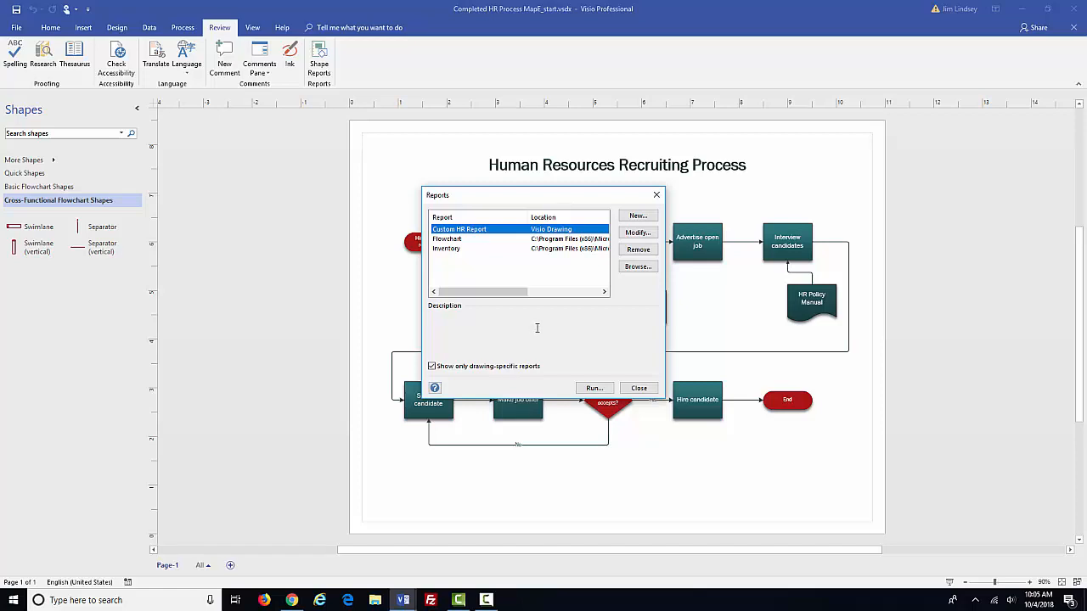
pyautogui.click(593, 387)
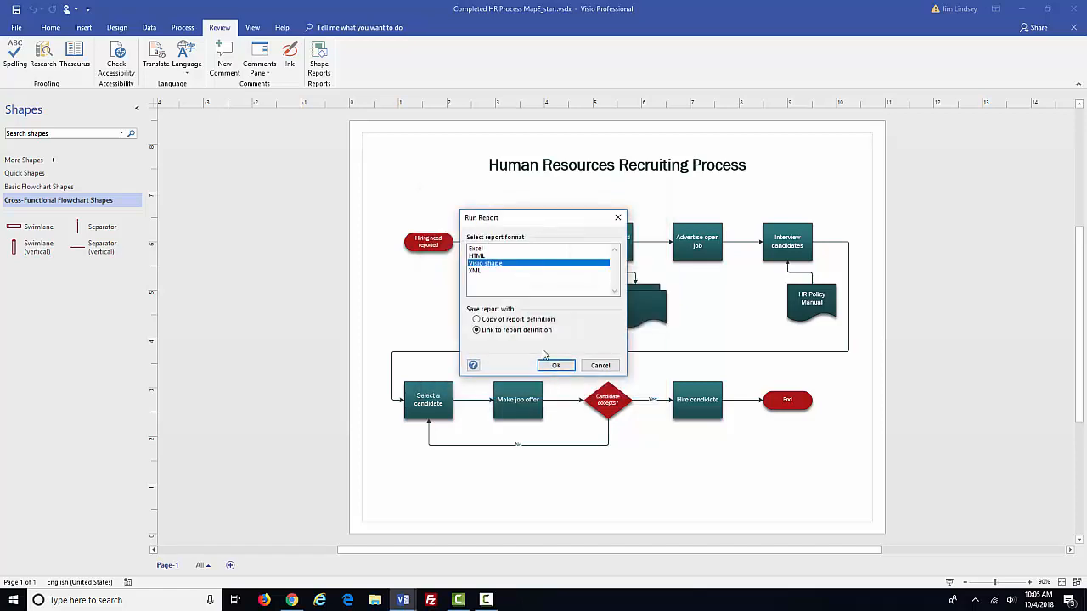
pyautogui.moveTo(542, 224); pyautogui.dragTo(278, 172)
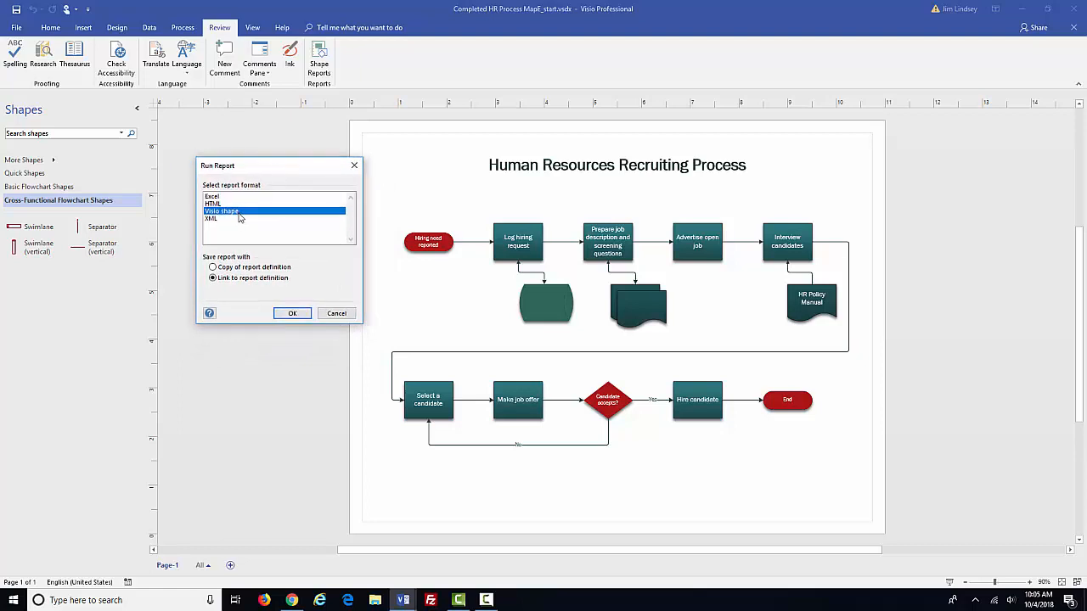
pyautogui.click(282, 313)
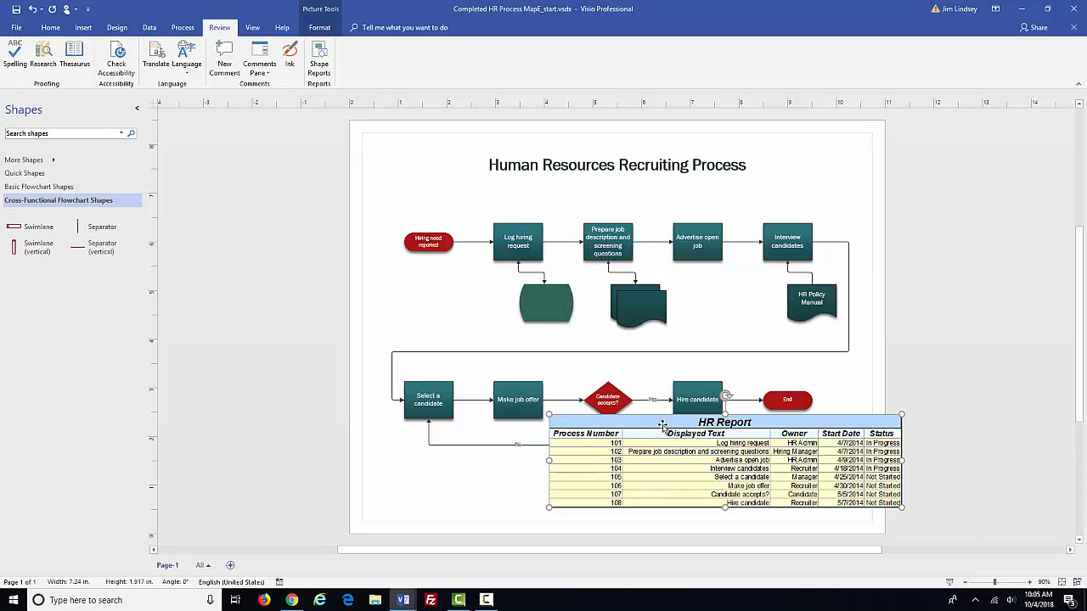
# Cut the HR Report table from the process map and paste it onto a newly added page
pyautogui.moveTo(662, 424); pyautogui.dragTo(517, 304)
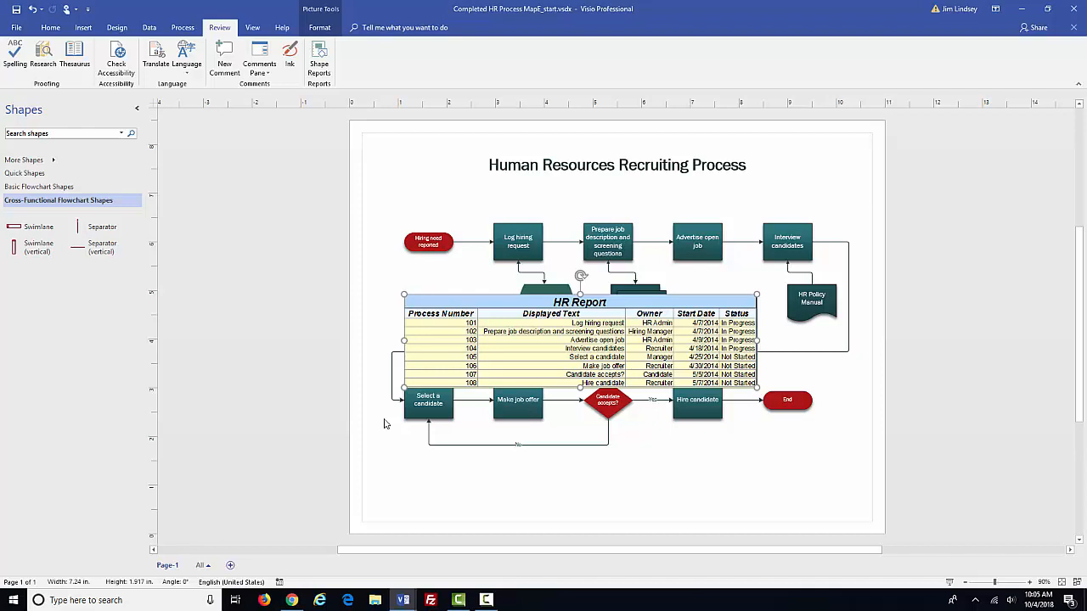
pyautogui.hotkey('ctrl', 'x')
pyautogui.click(230, 564)
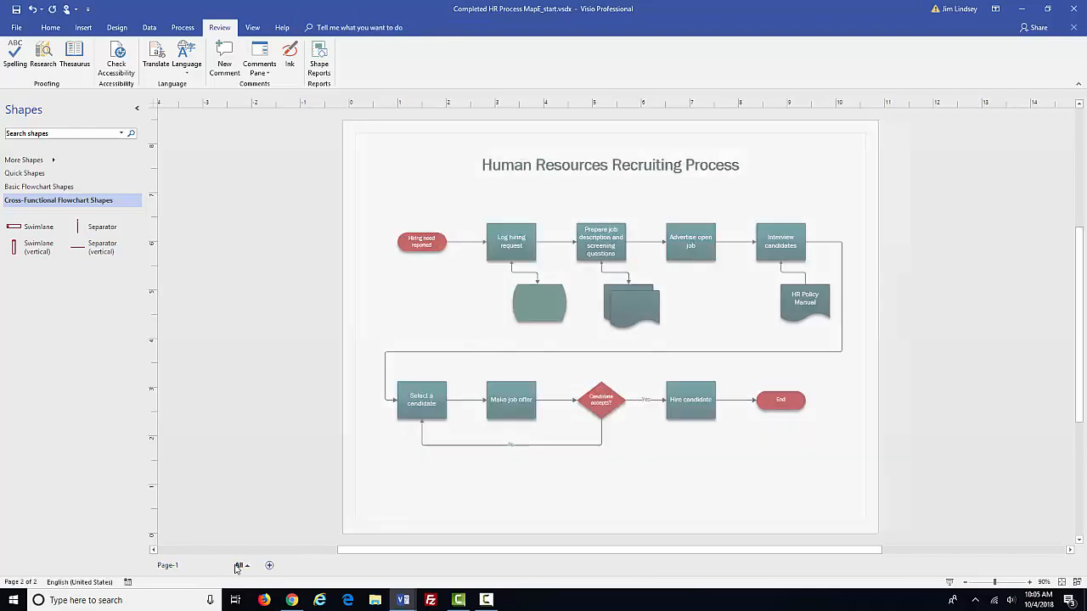
pyautogui.hotkey('ctrl', 'v')
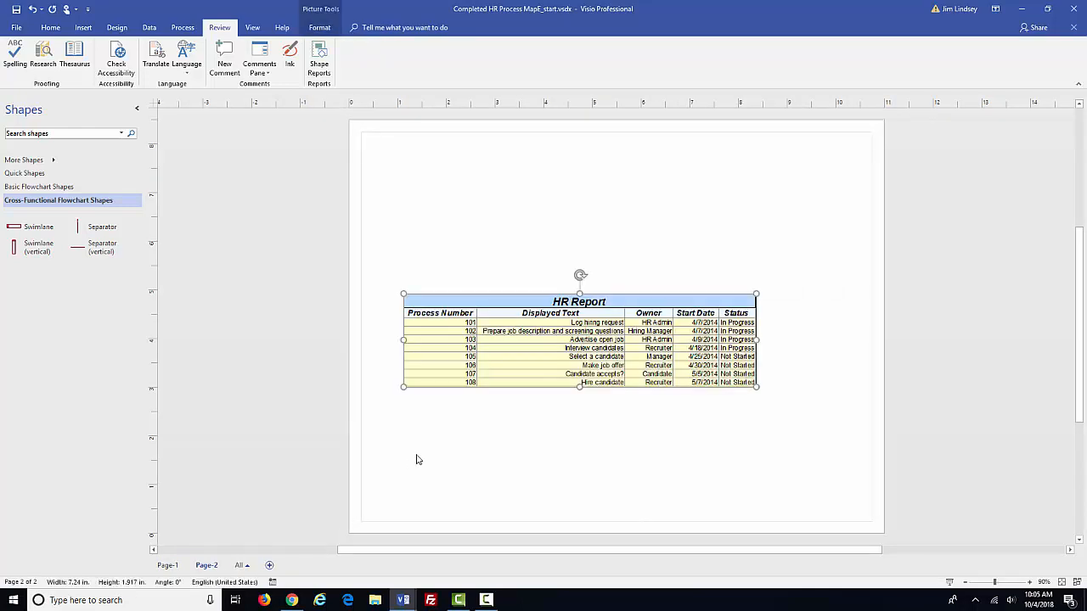
# Move the HR Report table up, enlarge it proportionally to about 9.25 in wide, and center it across the page
pyautogui.moveTo(513, 304); pyautogui.dragTo(508, 231)
pyautogui.moveTo(749, 314); pyautogui.dragTo(755, 341)
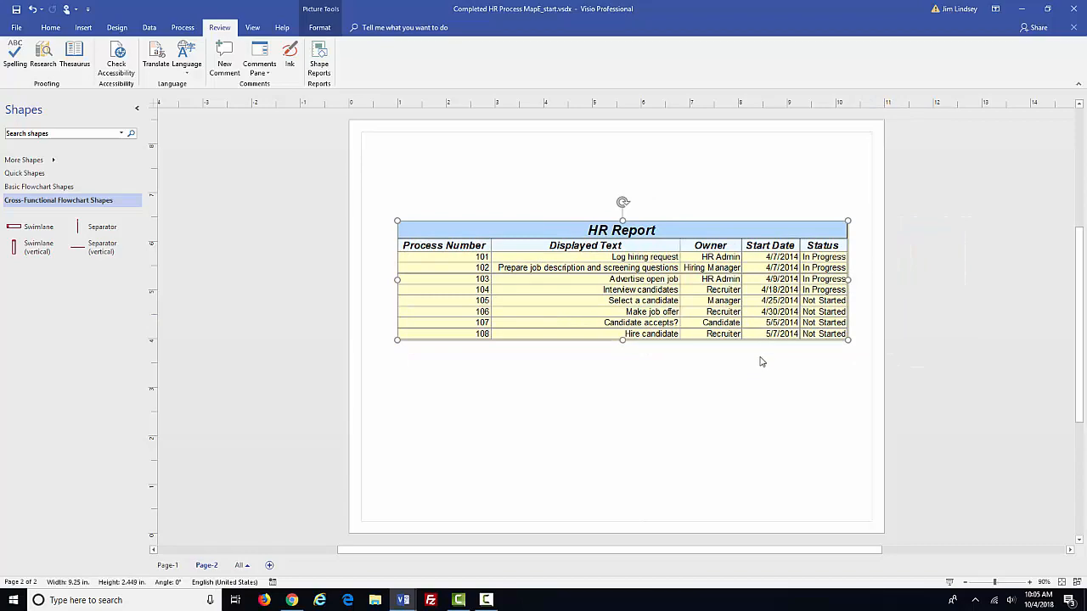
pyautogui.moveTo(638, 230); pyautogui.dragTo(632, 230)
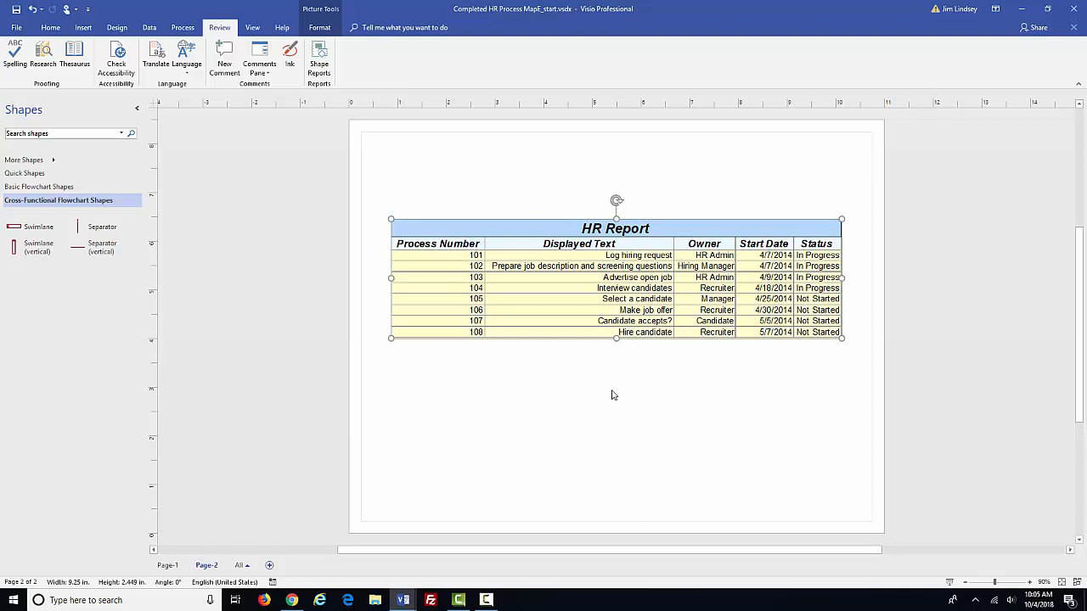
pyautogui.click(615, 395)
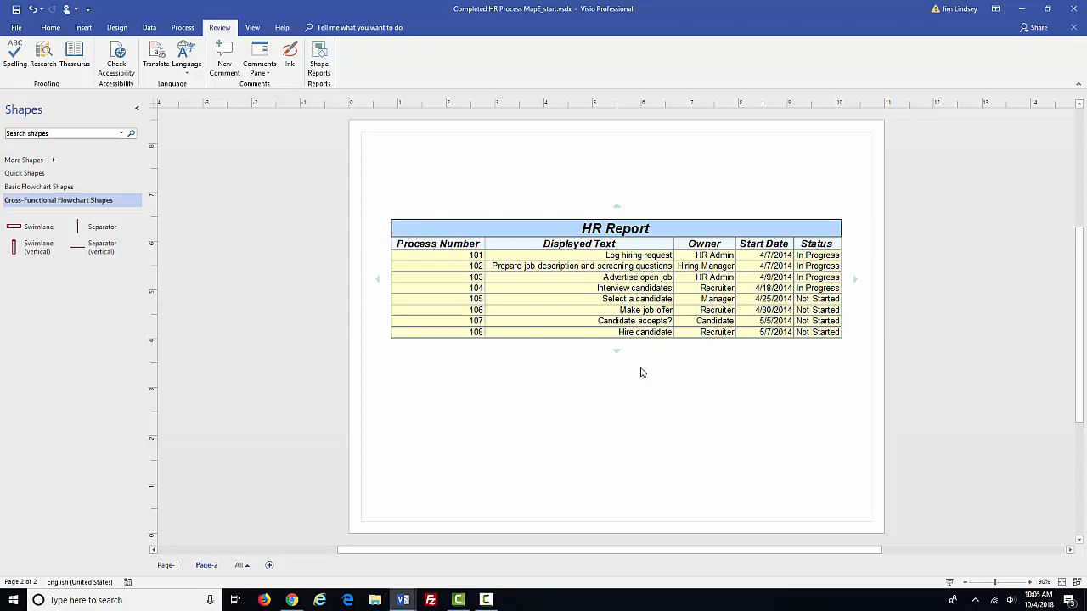
# View the HR Report table as an embedded Excel worksheet, close it without edits, and return to Page-1
pyautogui.doubleClick(626, 295)
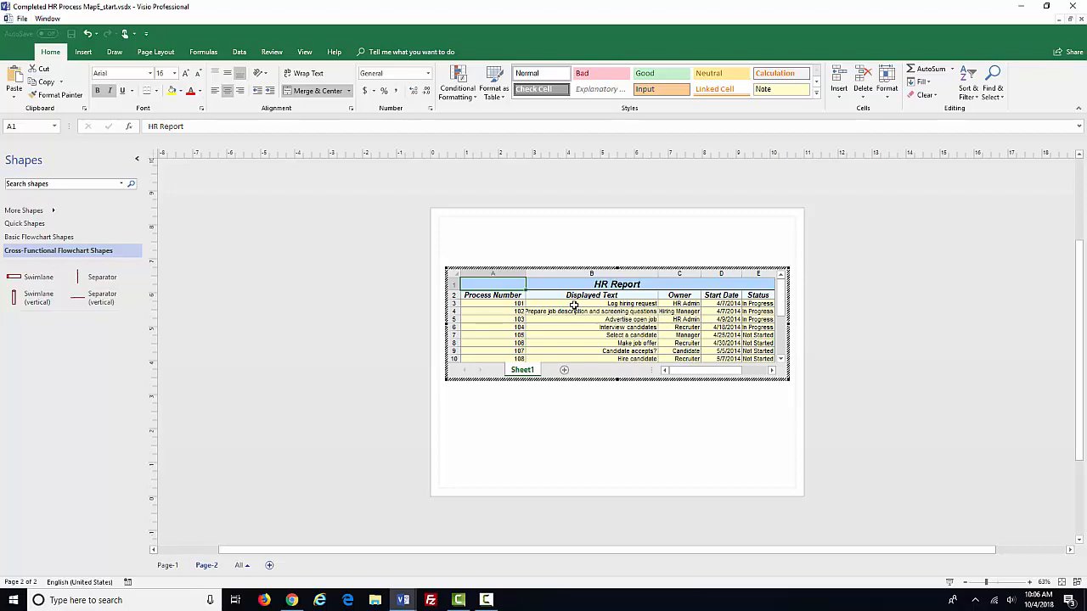
pyautogui.click(628, 443)
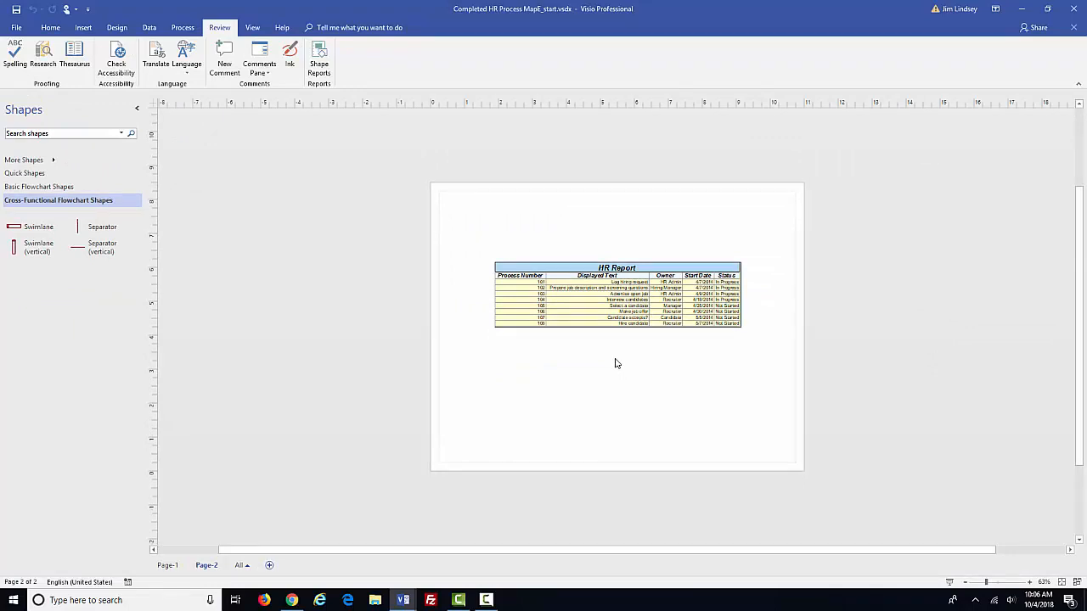
pyautogui.click(165, 565)
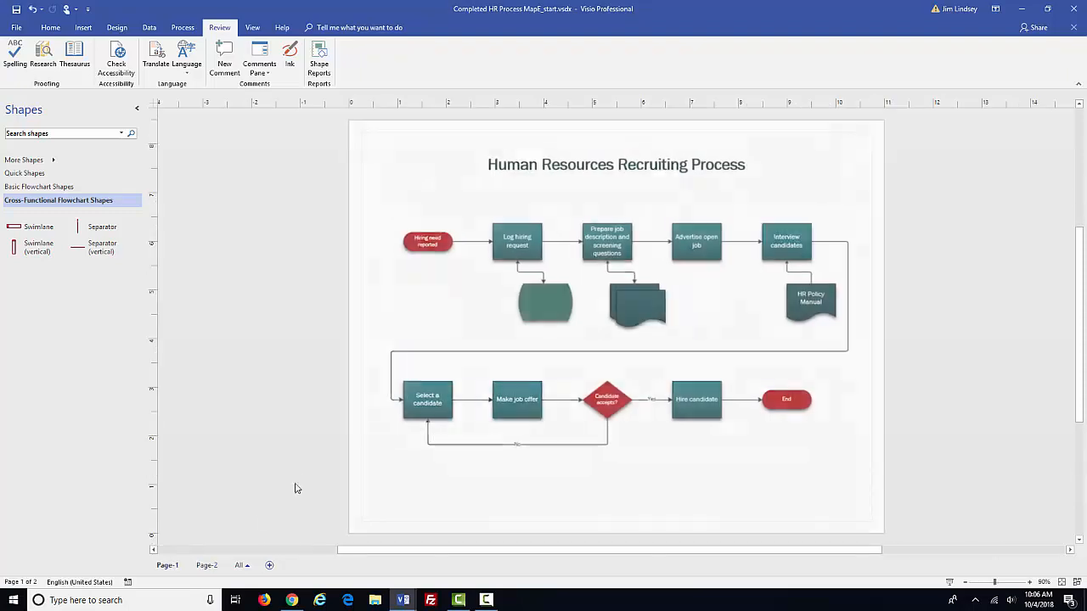